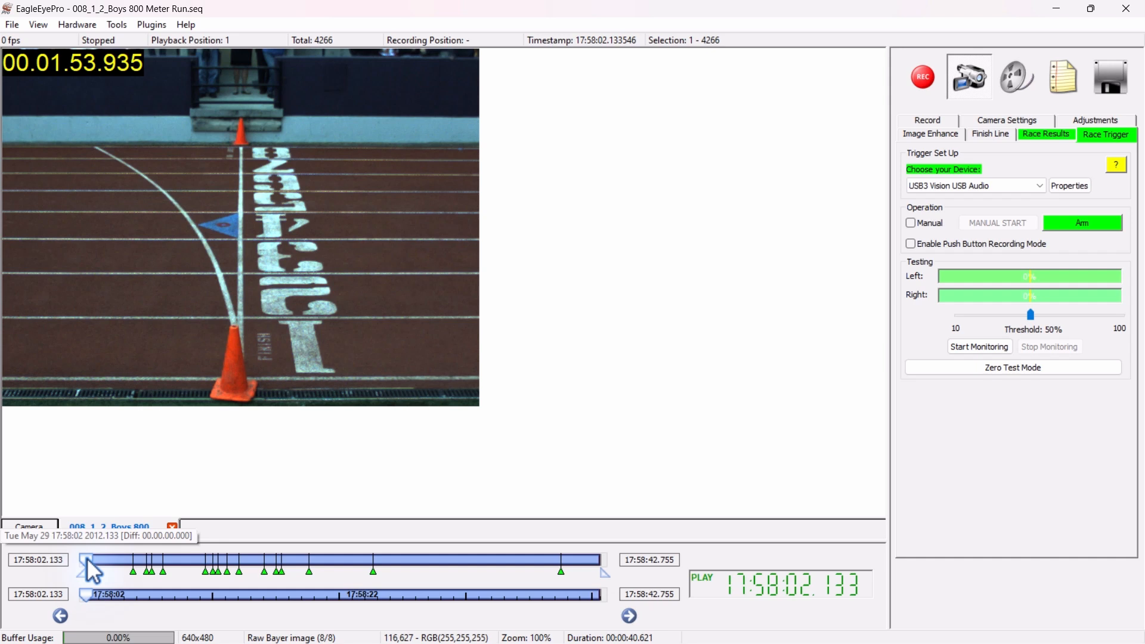
Step through the Boys 800 Meter Run recording around the marked events to examine the finish-line crossings, and close the recording
{"action": "left_click_drag", "start_coordinate": [92, 571], "coordinate": [151, 566]}
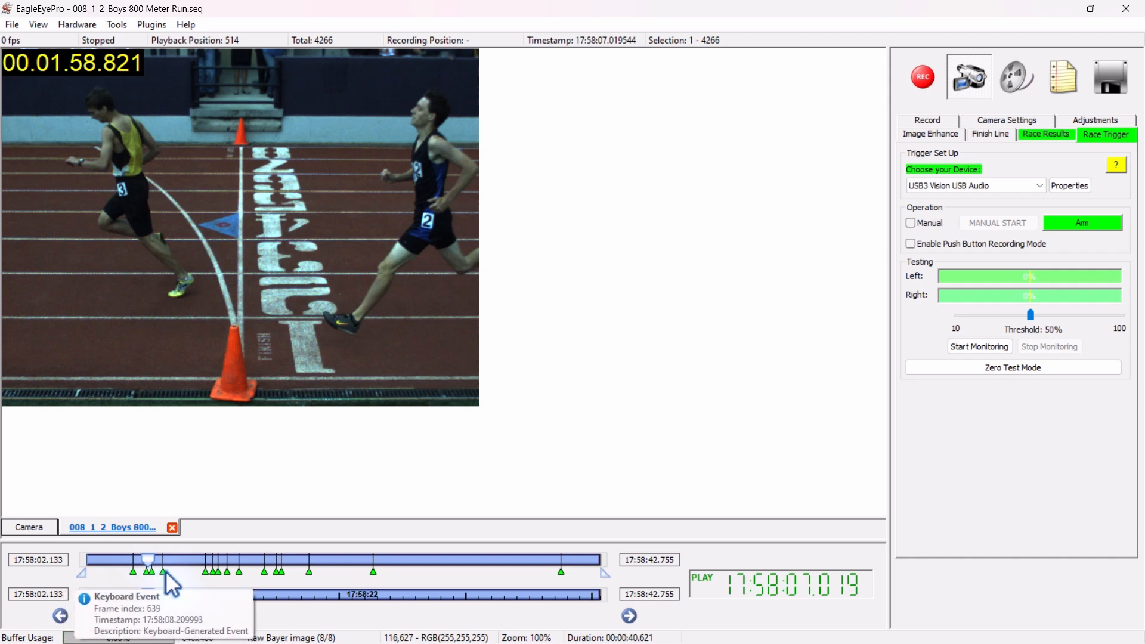
{"action": "mouse_move", "coordinate": [228, 576]}
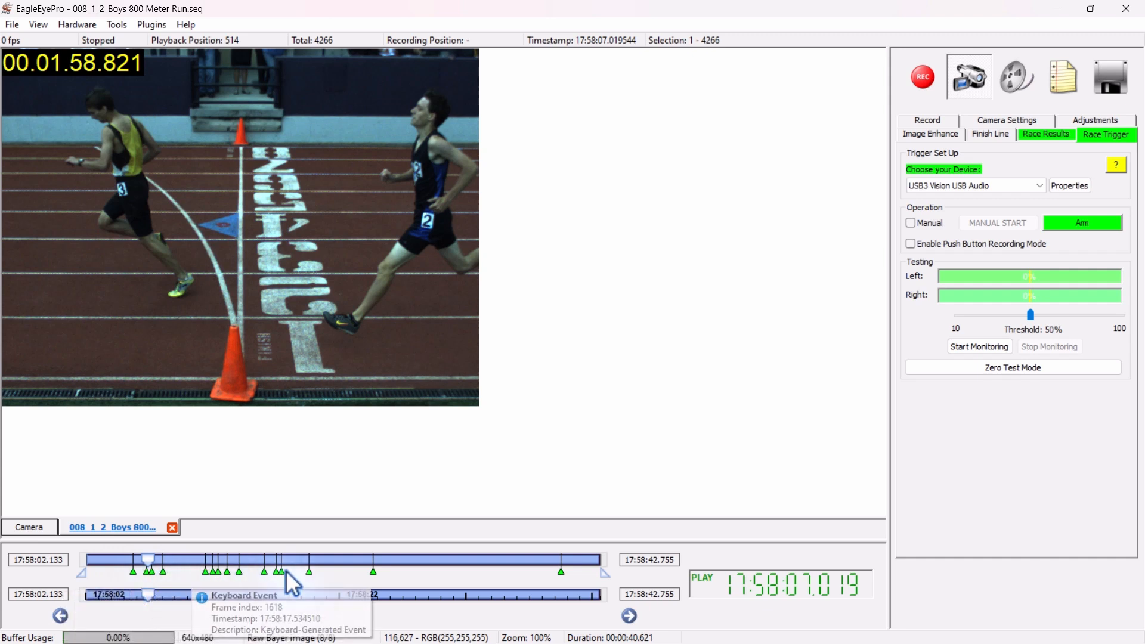
{"action": "mouse_move", "coordinate": [150, 561]}
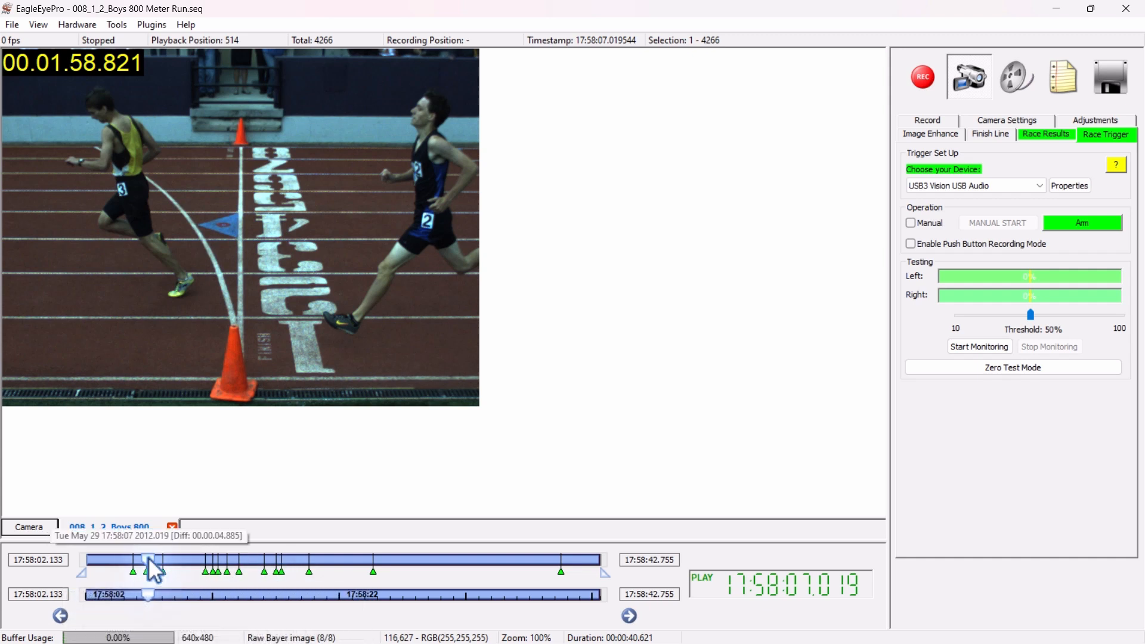
{"action": "scroll", "coordinate": [147, 556], "scroll_direction": "down", "scroll_amount": 3}
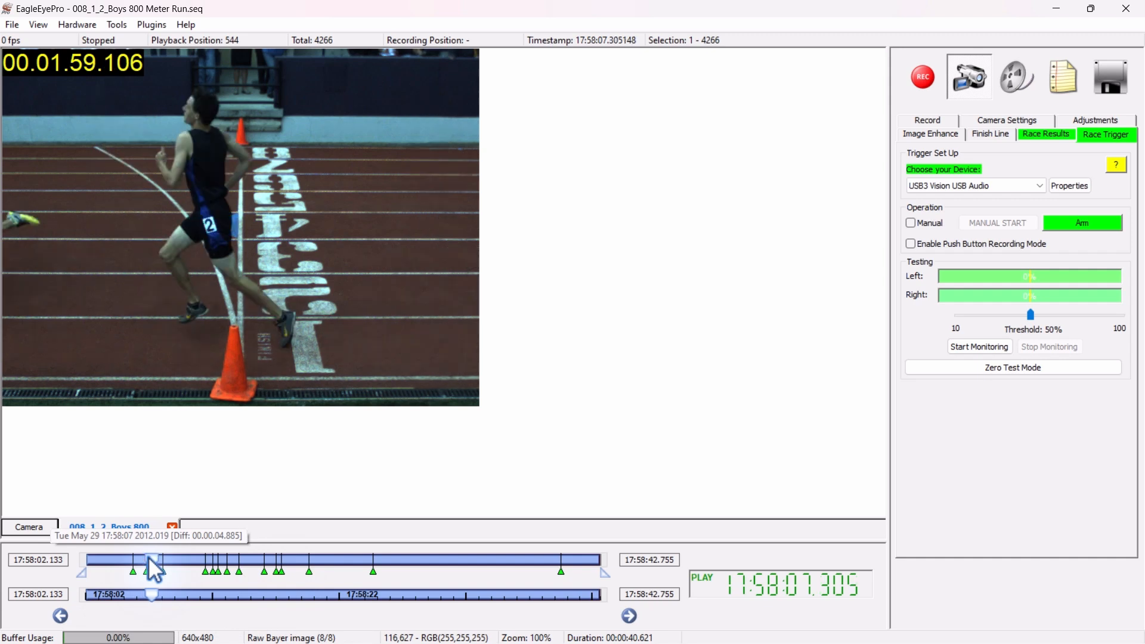
{"action": "scroll", "coordinate": [148, 557], "scroll_direction": "down", "scroll_amount": 5}
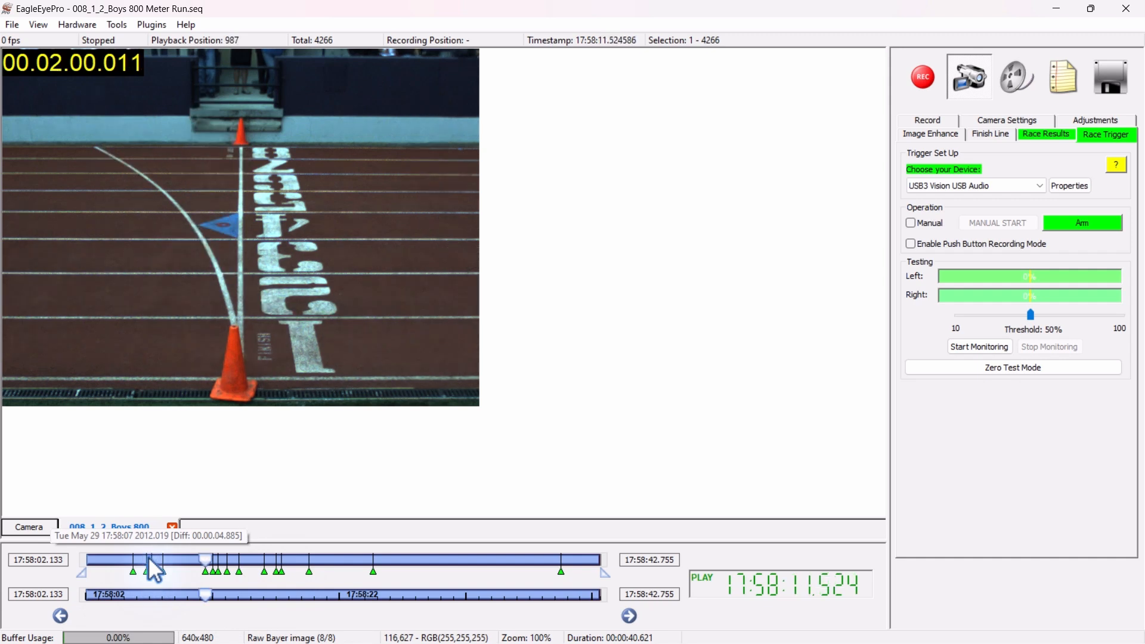
{"action": "scroll", "coordinate": [147, 556], "scroll_direction": "down", "scroll_amount": 3}
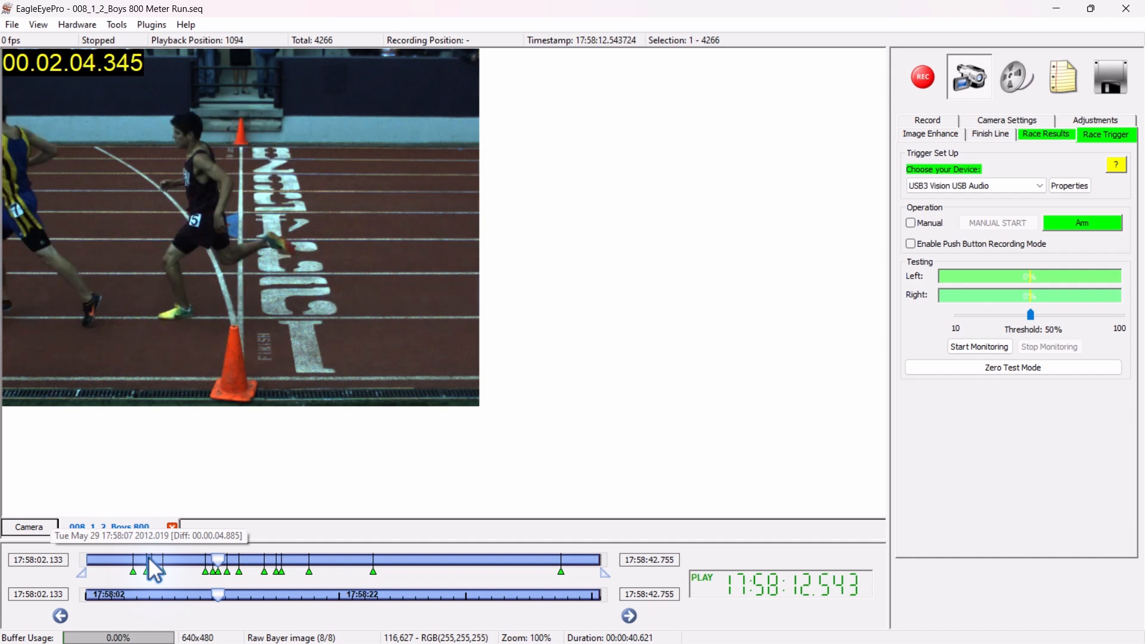
{"action": "scroll", "coordinate": [148, 556], "scroll_direction": "up", "scroll_amount": 8}
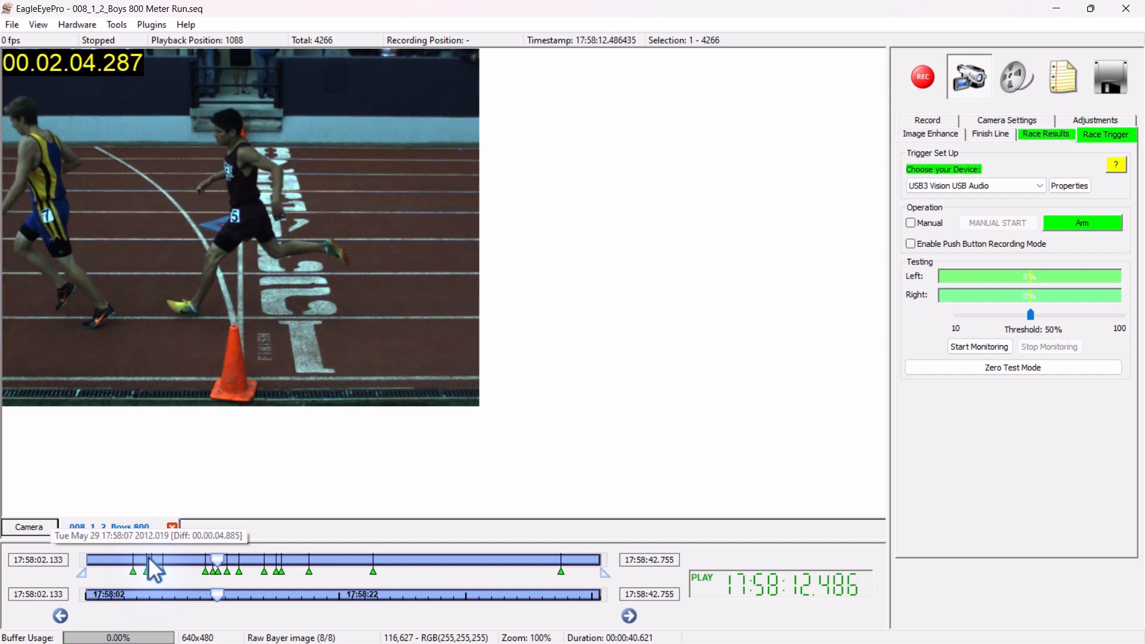
{"action": "scroll", "coordinate": [148, 557], "scroll_direction": "up", "scroll_amount": 1}
{"action": "scroll", "coordinate": [148, 557], "scroll_direction": "down", "scroll_amount": 2}
{"action": "scroll", "coordinate": [148, 556], "scroll_direction": "up", "scroll_amount": 1}
{"action": "scroll", "coordinate": [148, 557], "scroll_direction": "up", "scroll_amount": 1}
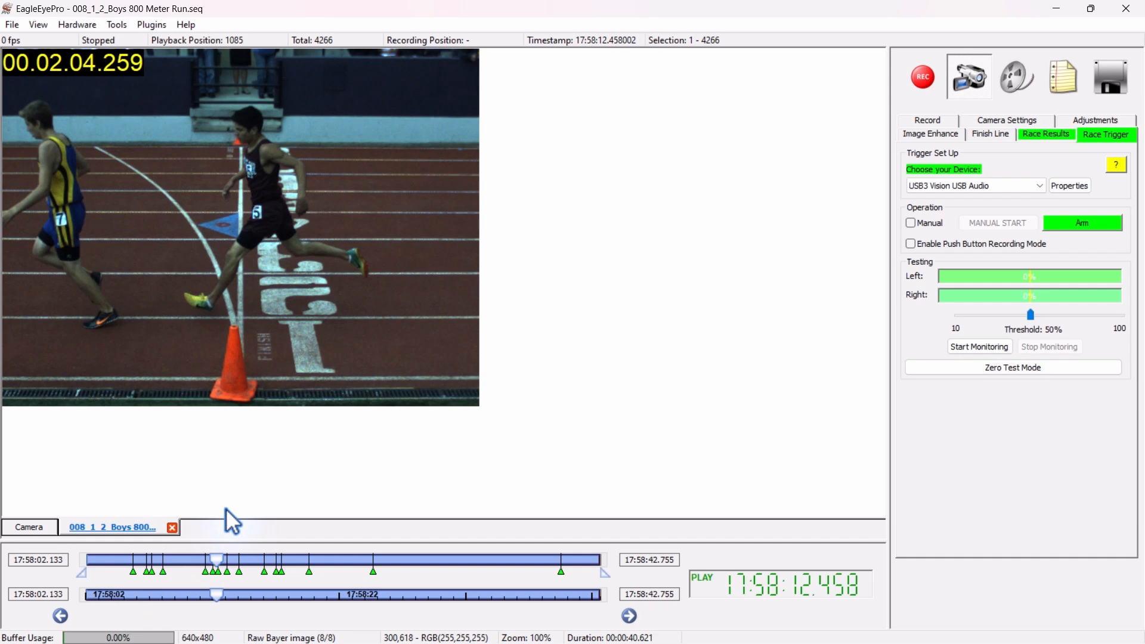
{"action": "left_click", "coordinate": [171, 527]}
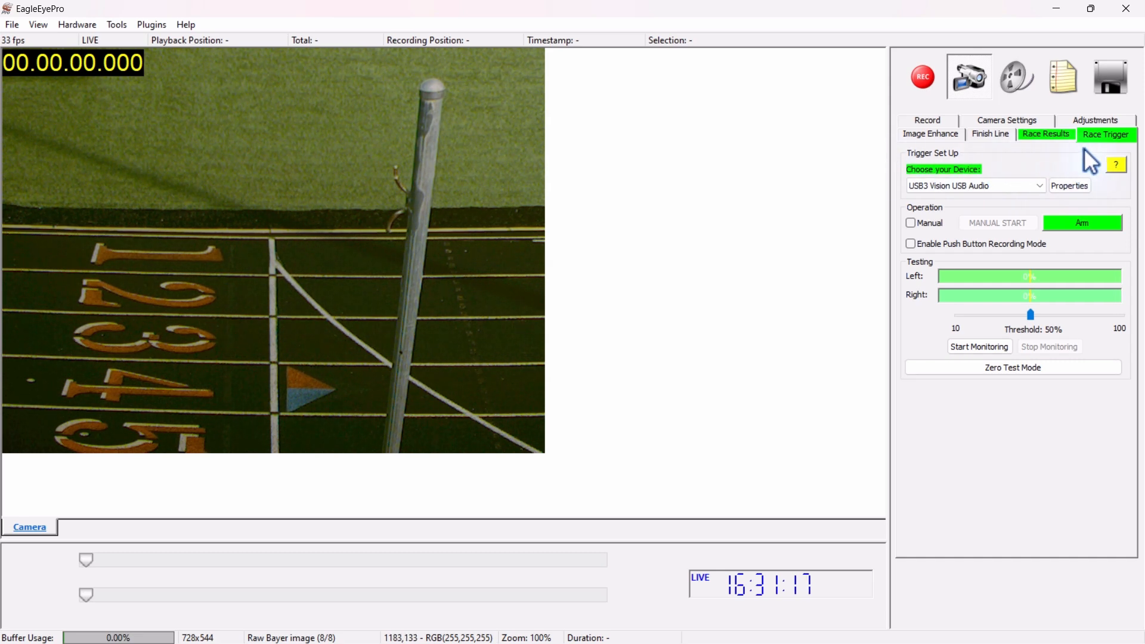
Read the race trigger help on starting a race, tips and troubleshooting, and close it
{"action": "left_click", "coordinate": [1116, 167]}
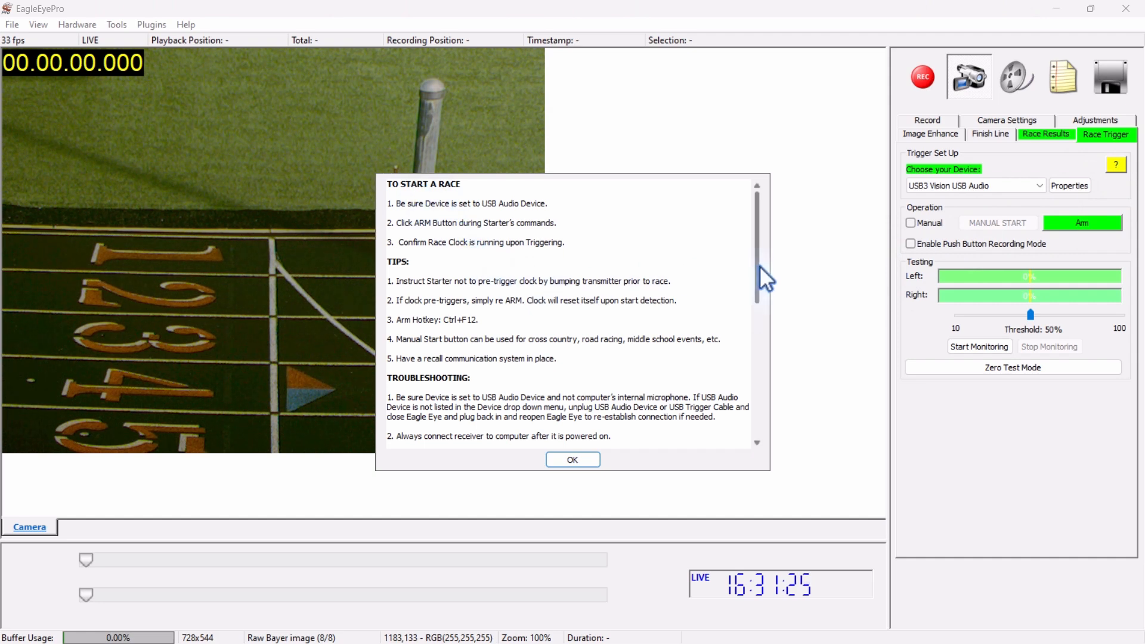
{"action": "left_click_drag", "start_coordinate": [758, 269], "coordinate": [764, 348]}
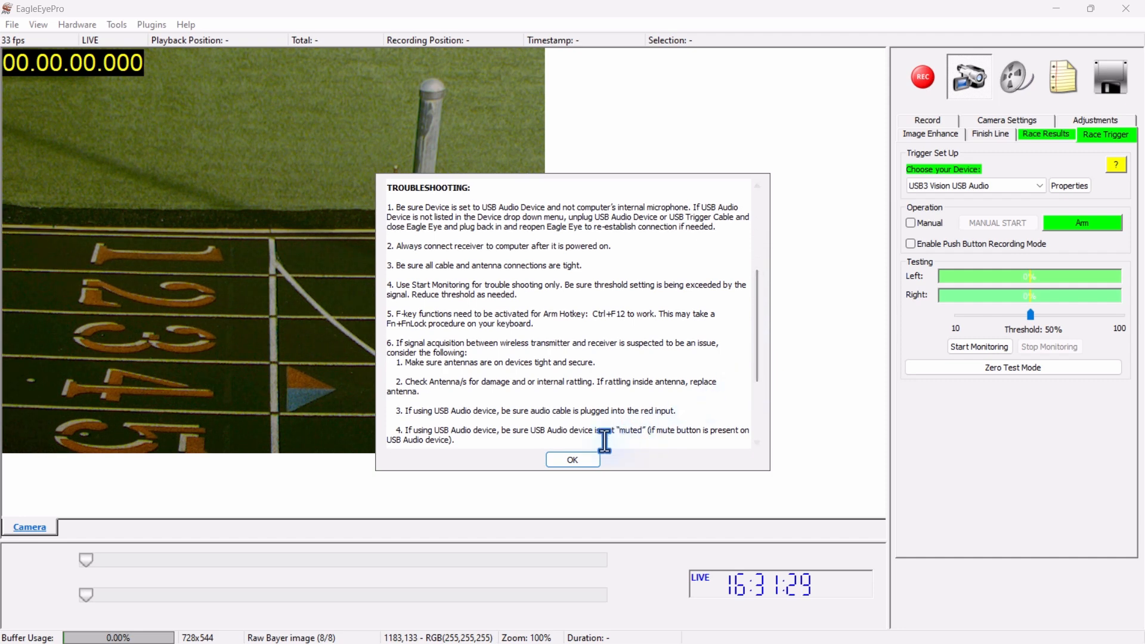
{"action": "left_click_drag", "start_coordinate": [759, 378], "coordinate": [759, 271]}
{"action": "left_click", "coordinate": [590, 457]}
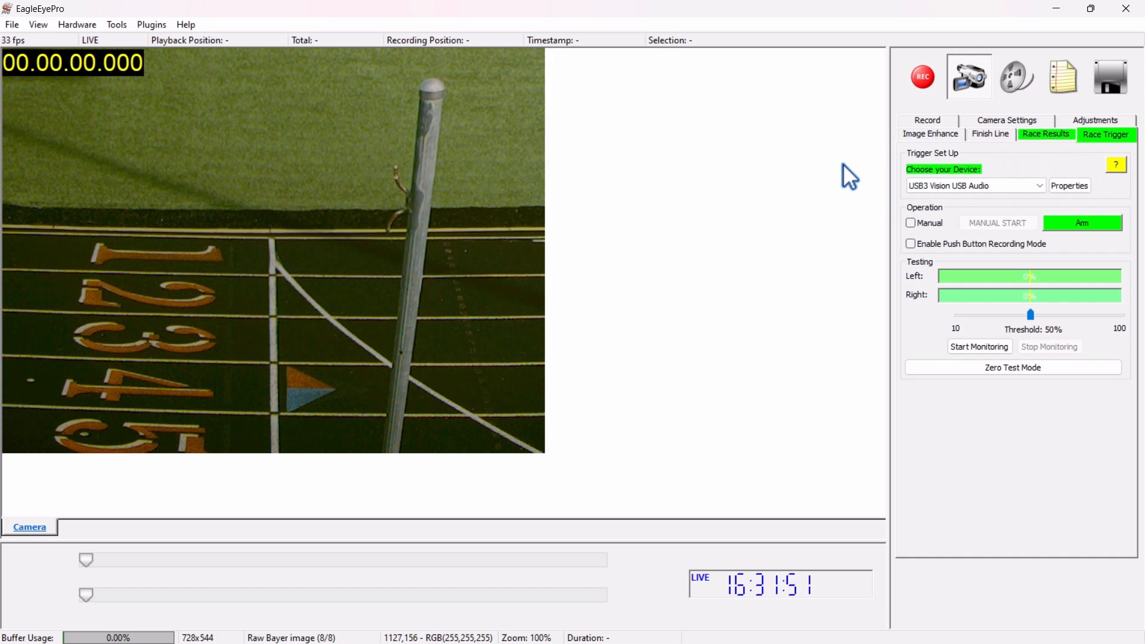
Switch manual start mode on and off for the race trigger, and arm and disarm the trigger
{"action": "left_click", "coordinate": [912, 223]}
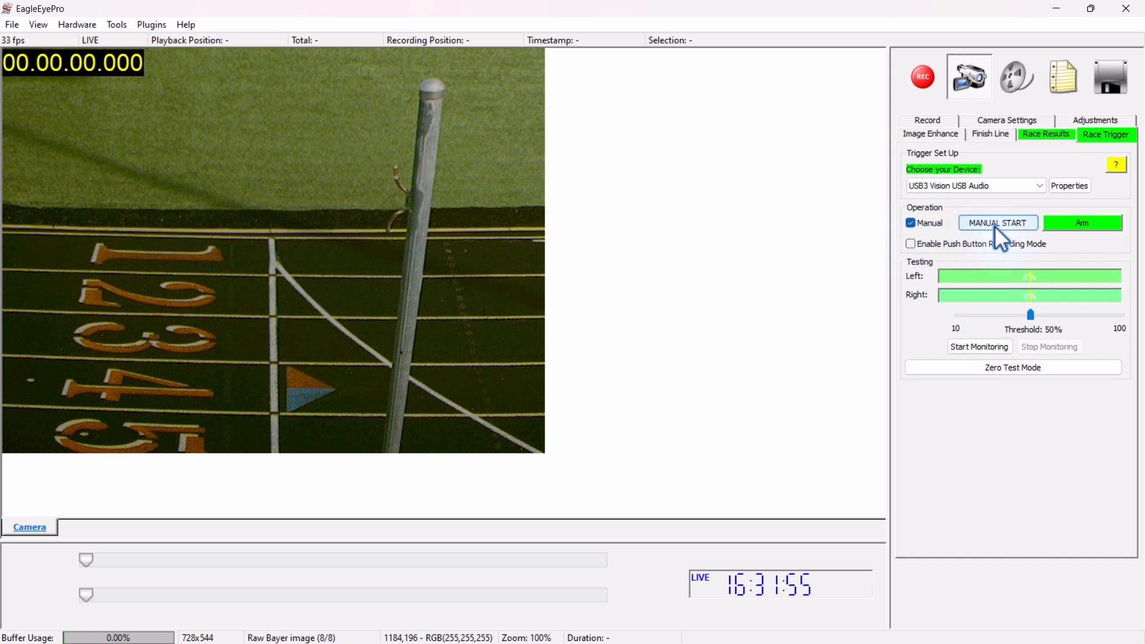
{"action": "left_click", "coordinate": [910, 223]}
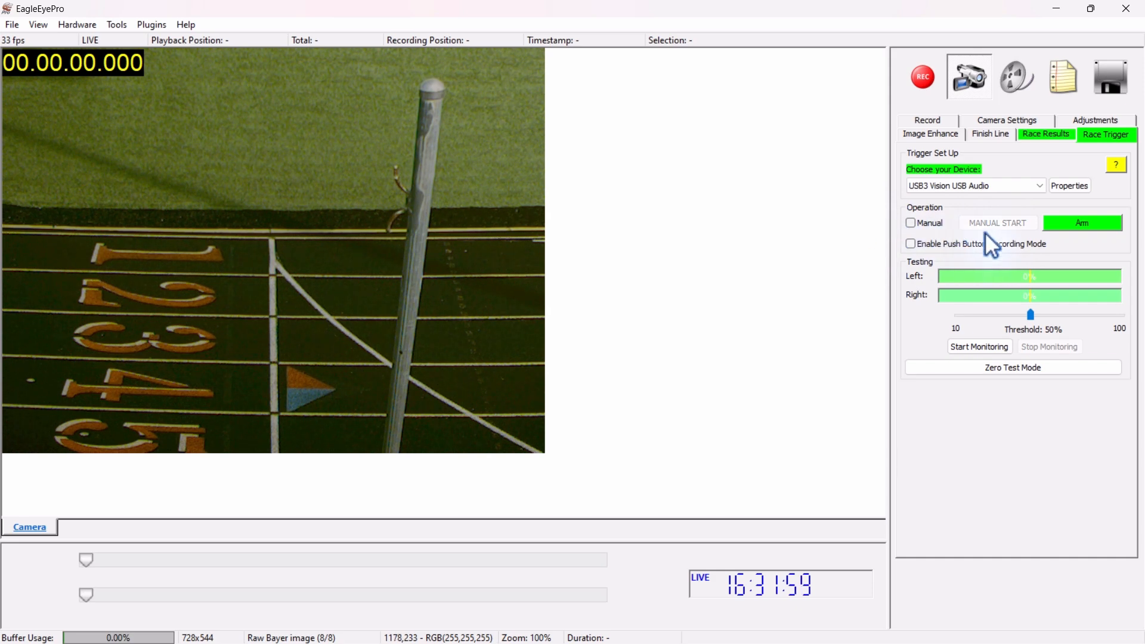
{"action": "left_click", "coordinate": [1093, 223]}
{"action": "left_click", "coordinate": [1108, 223]}
{"action": "key", "text": "space"}
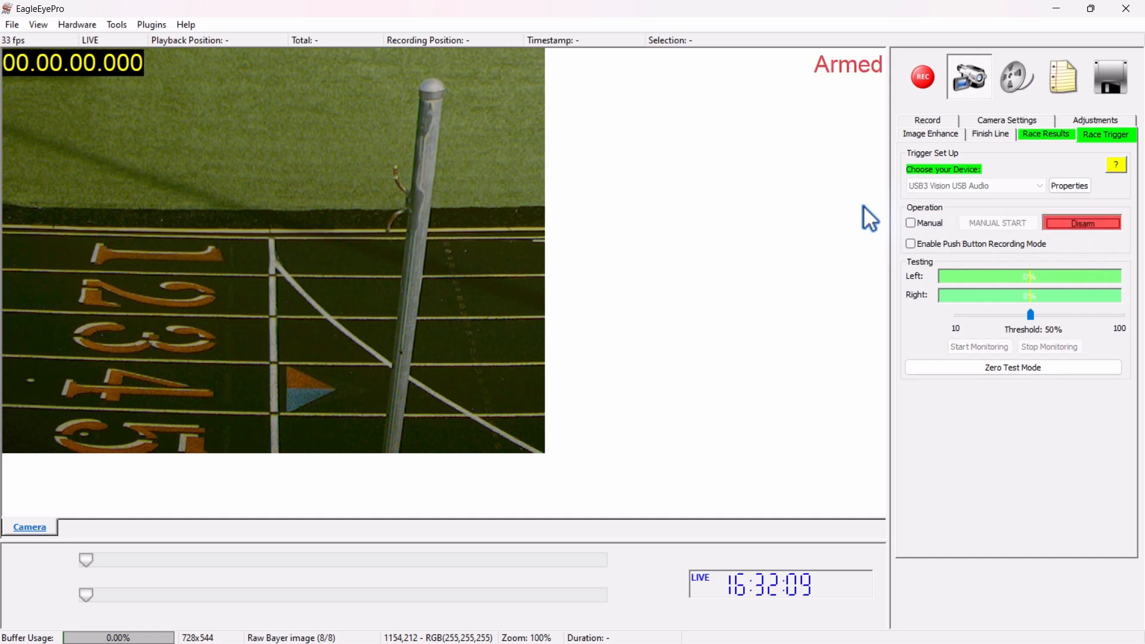
{"action": "left_click", "coordinate": [1055, 225]}
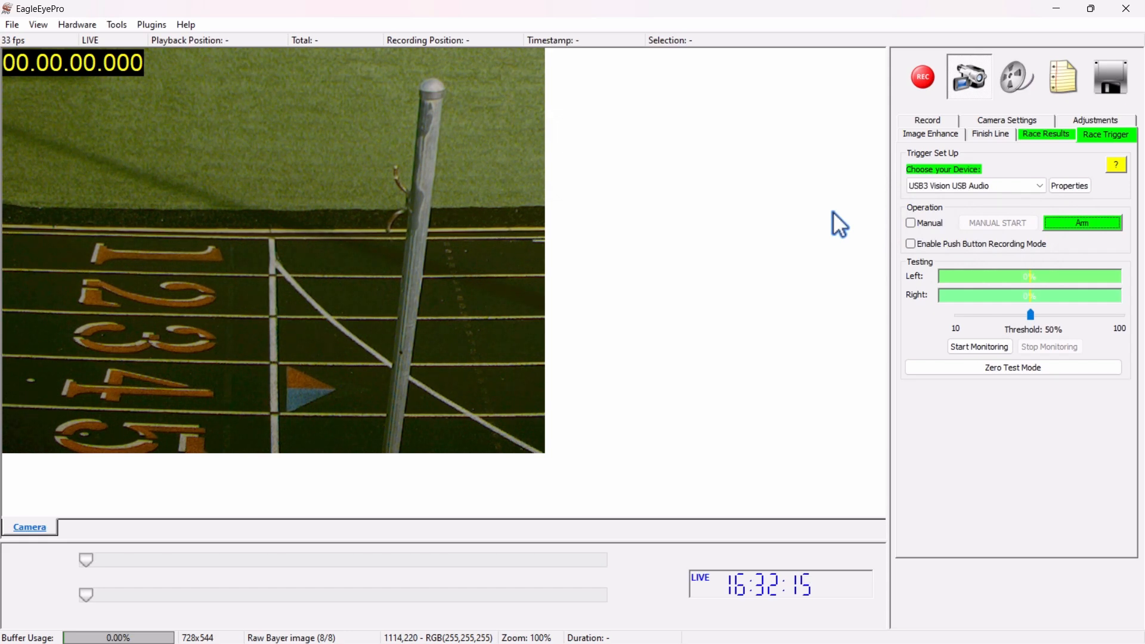
Import the event file lynx.evt into the race results
{"action": "left_click", "coordinate": [1044, 135]}
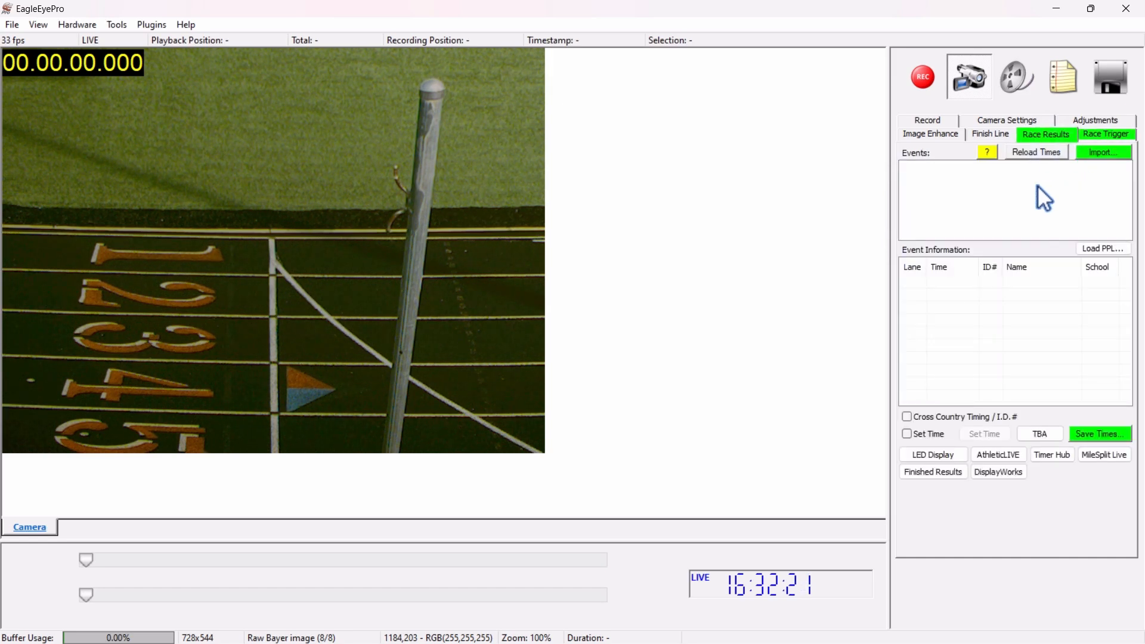
{"action": "left_click", "coordinate": [1095, 150]}
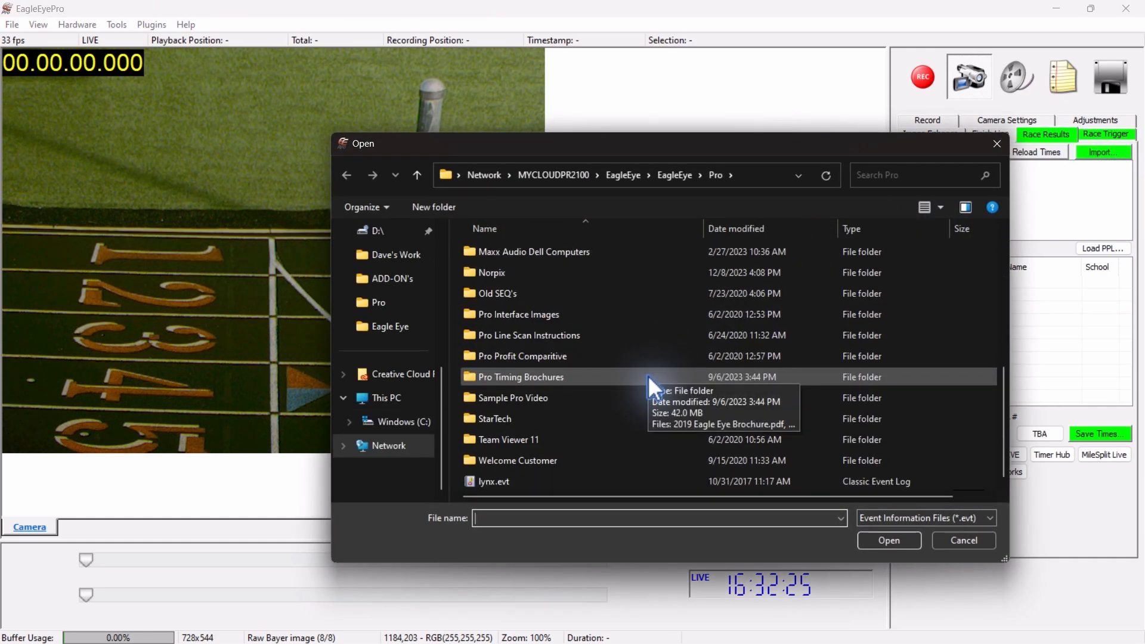
{"action": "double_click", "coordinate": [501, 478]}
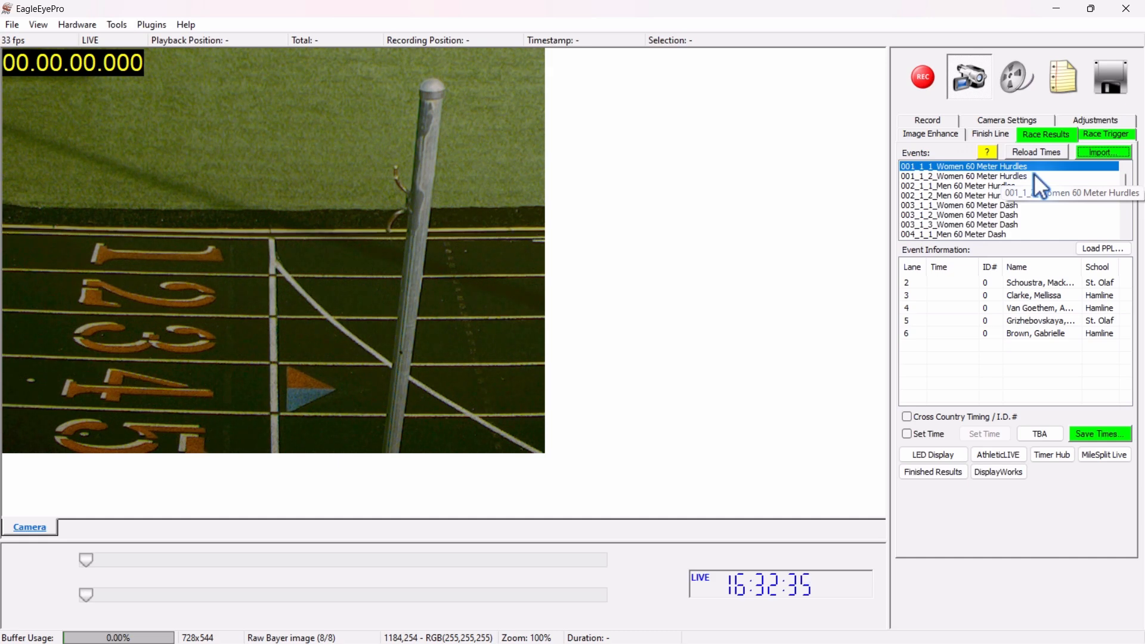
View the lane entries of Women 60 Meter Hurdles heat 2 and Men 60 Meter Hurdles heats 1 and 2
{"action": "left_click", "coordinate": [1018, 176]}
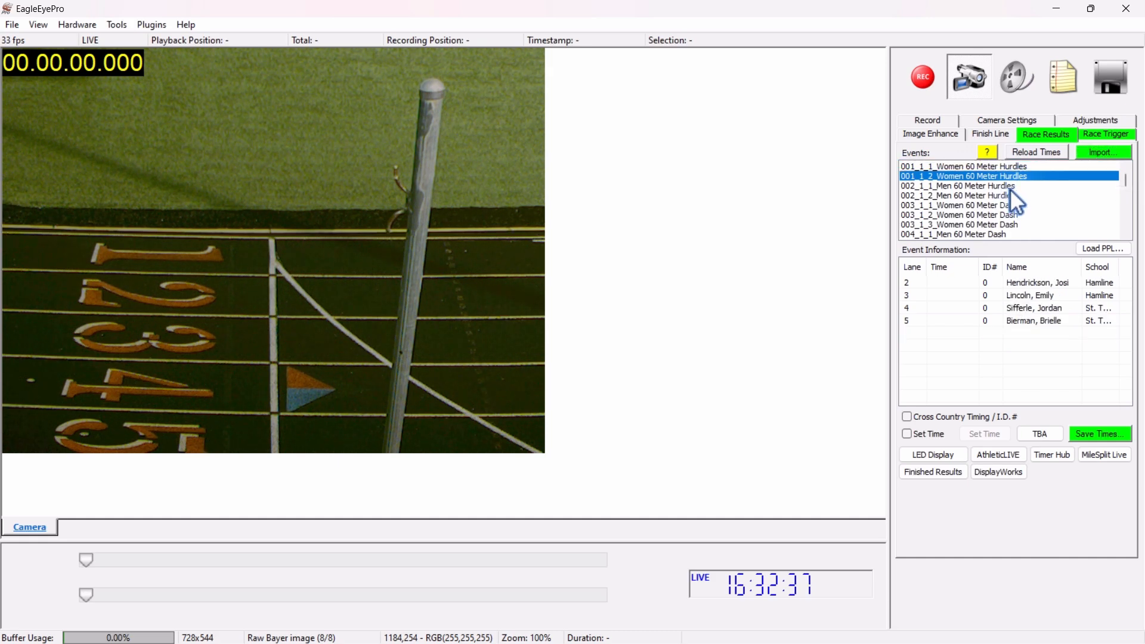
{"action": "left_click", "coordinate": [1012, 186]}
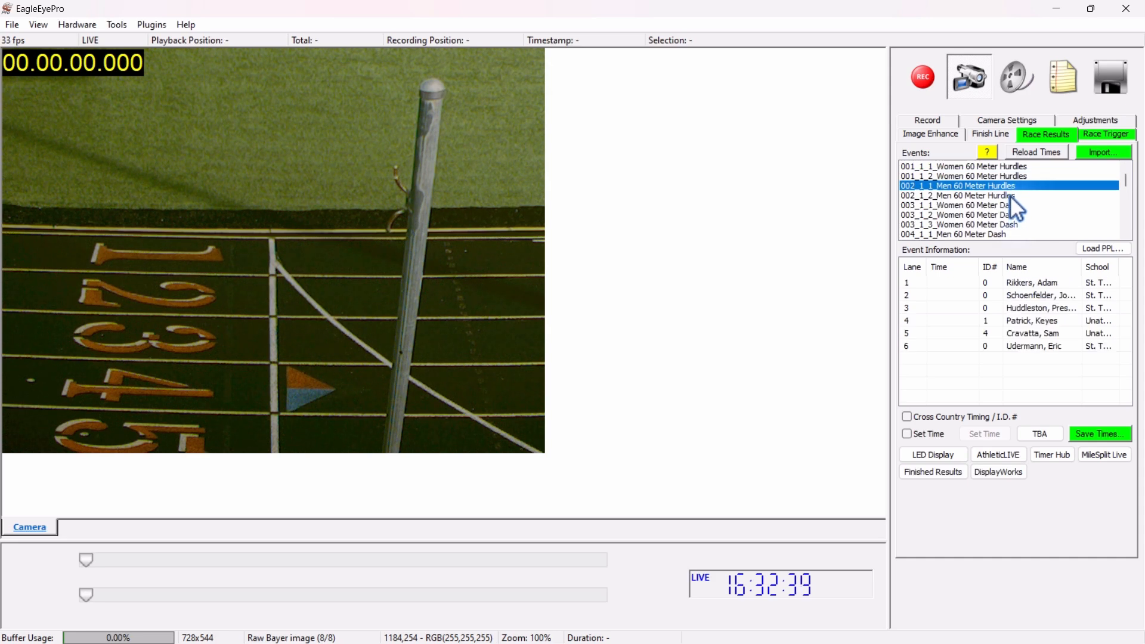
{"action": "left_click", "coordinate": [1010, 195]}
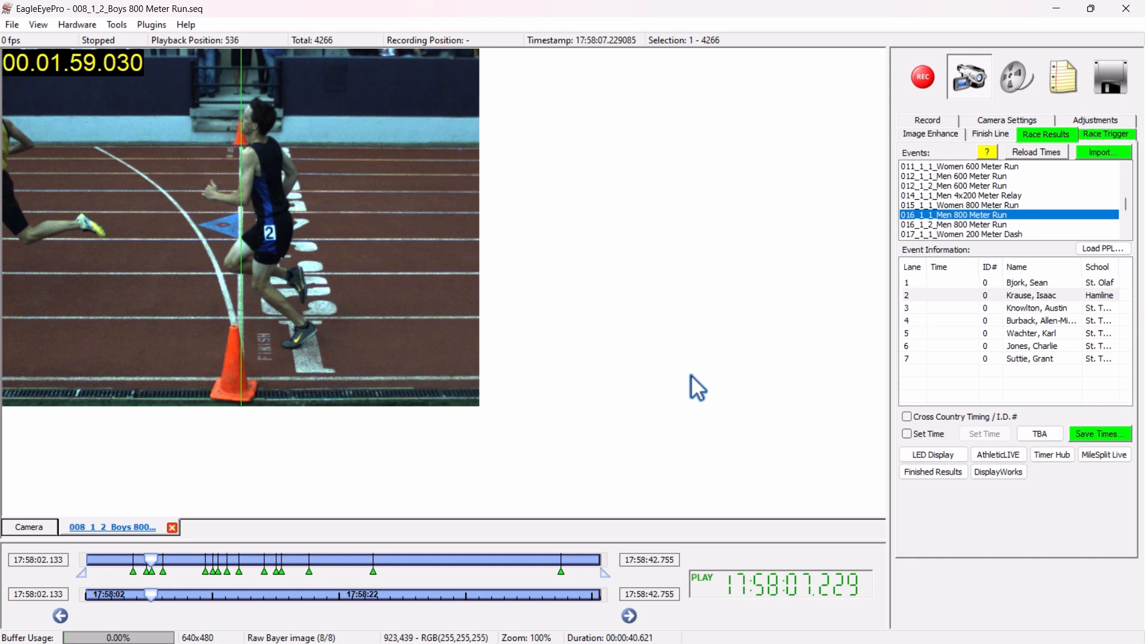
Record the displayed frame time 1:59.030 for lane 2 in event 016_1_1 Men 800 Meter Run
{"action": "key", "text": "2"}
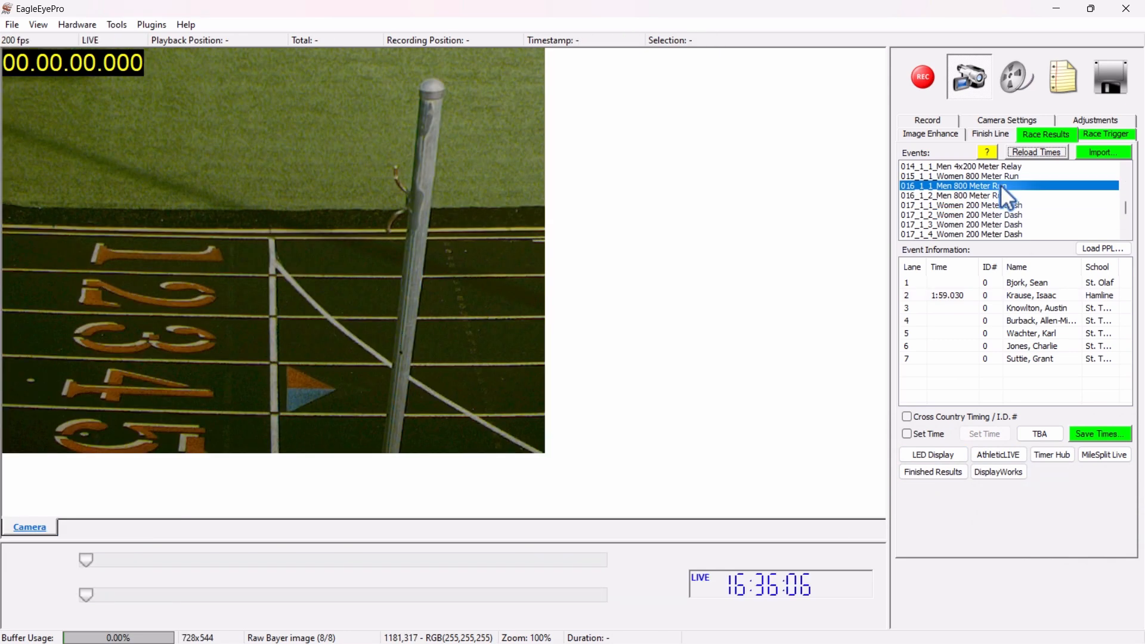
Enable the camera alignment tool in horizontal and vertical mode to line the camera up with the finish line
{"action": "left_click", "coordinate": [993, 132]}
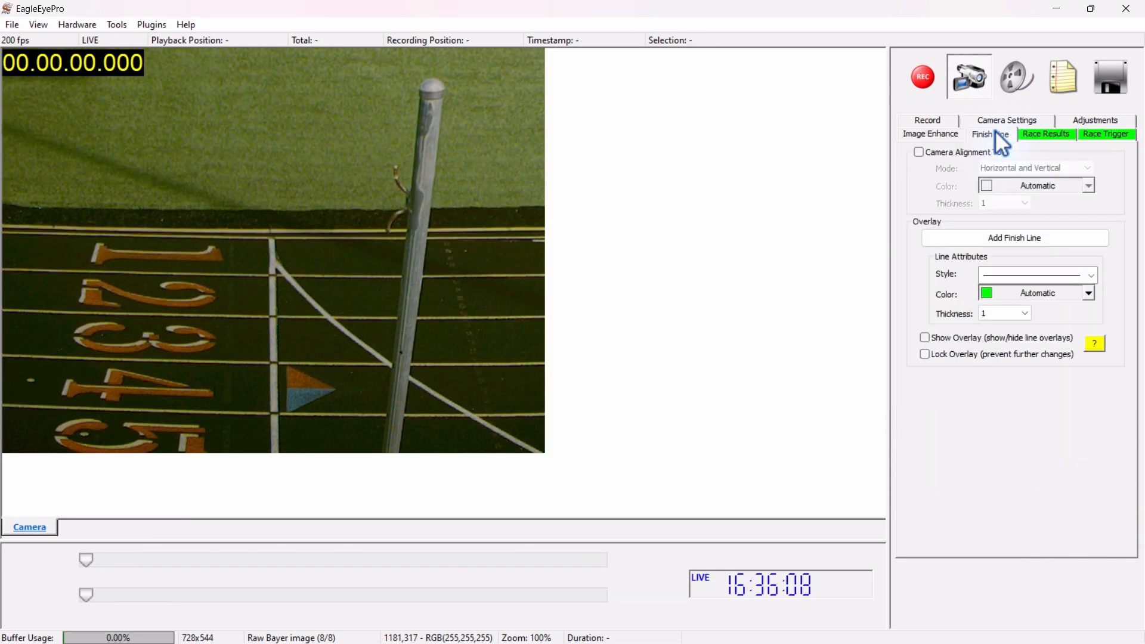
{"action": "left_click", "coordinate": [919, 152]}
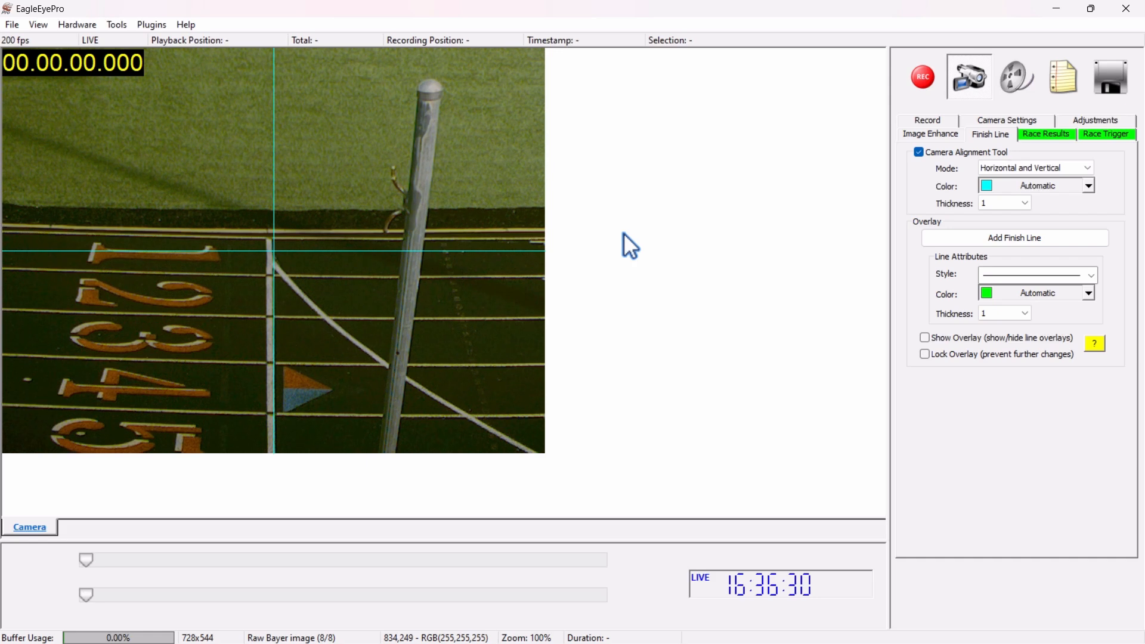
Raise the live image's contrast to 1.22
{"action": "left_click", "coordinate": [930, 131]}
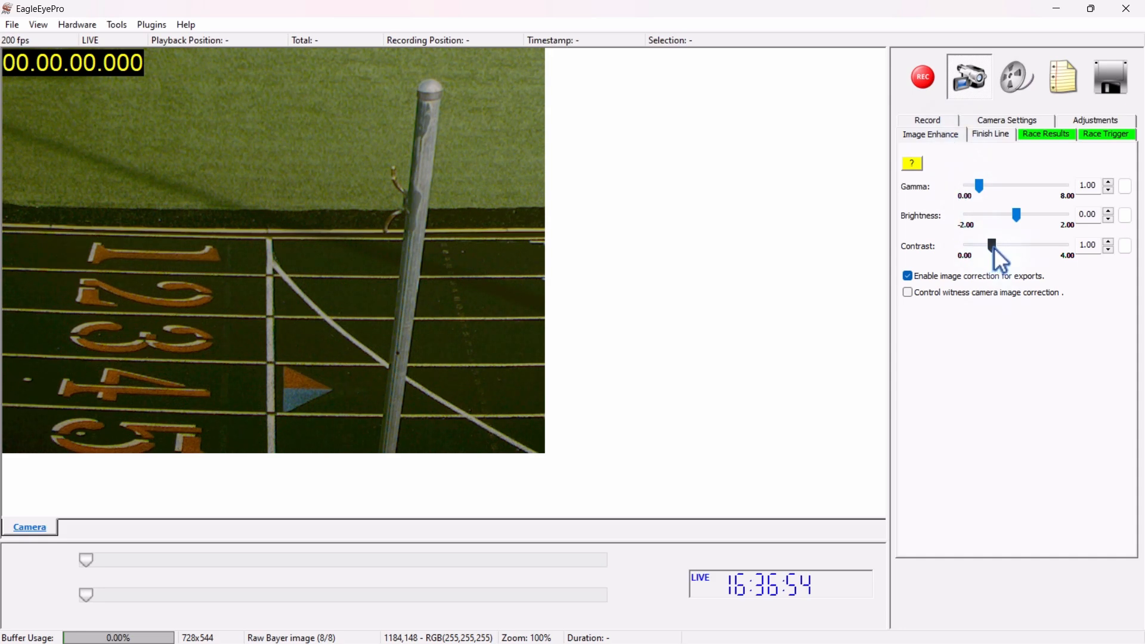
{"action": "left_click_drag", "start_coordinate": [993, 248], "coordinate": [999, 245]}
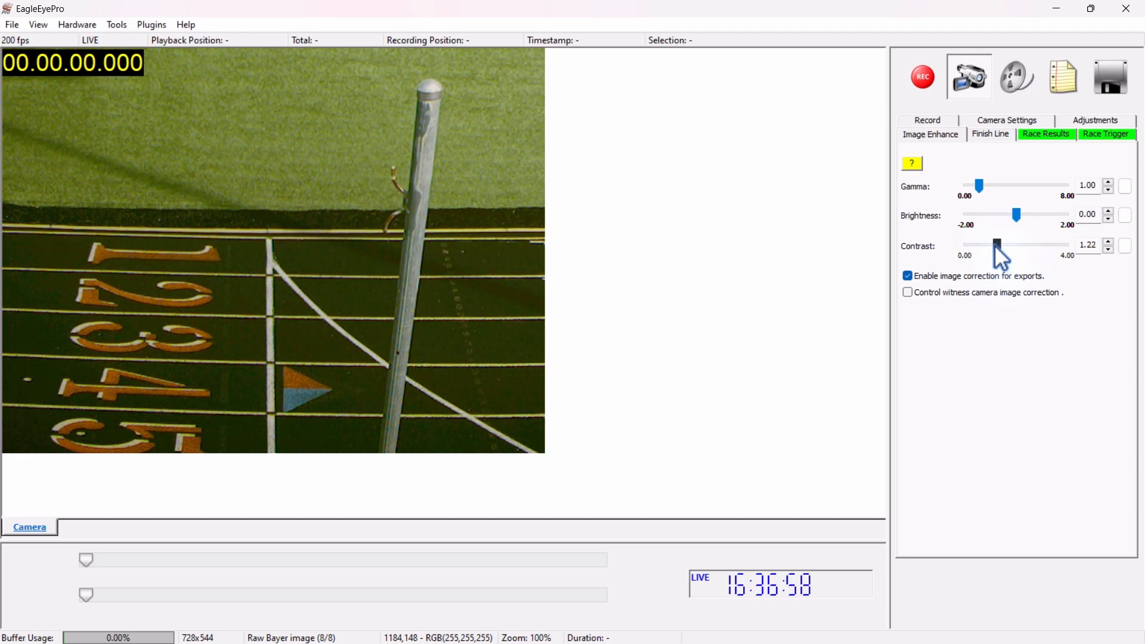
Review the recording destination and video buffer options, and switch the active camera to the Basler acA640-750uc
{"action": "left_click", "coordinate": [947, 120]}
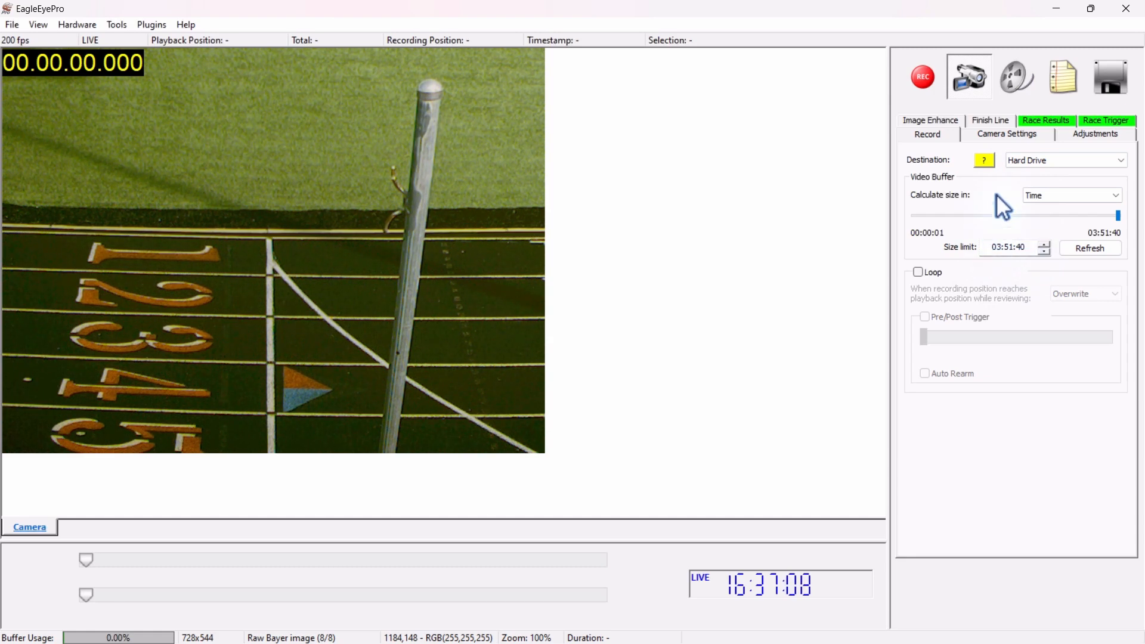
{"action": "left_click", "coordinate": [1003, 135]}
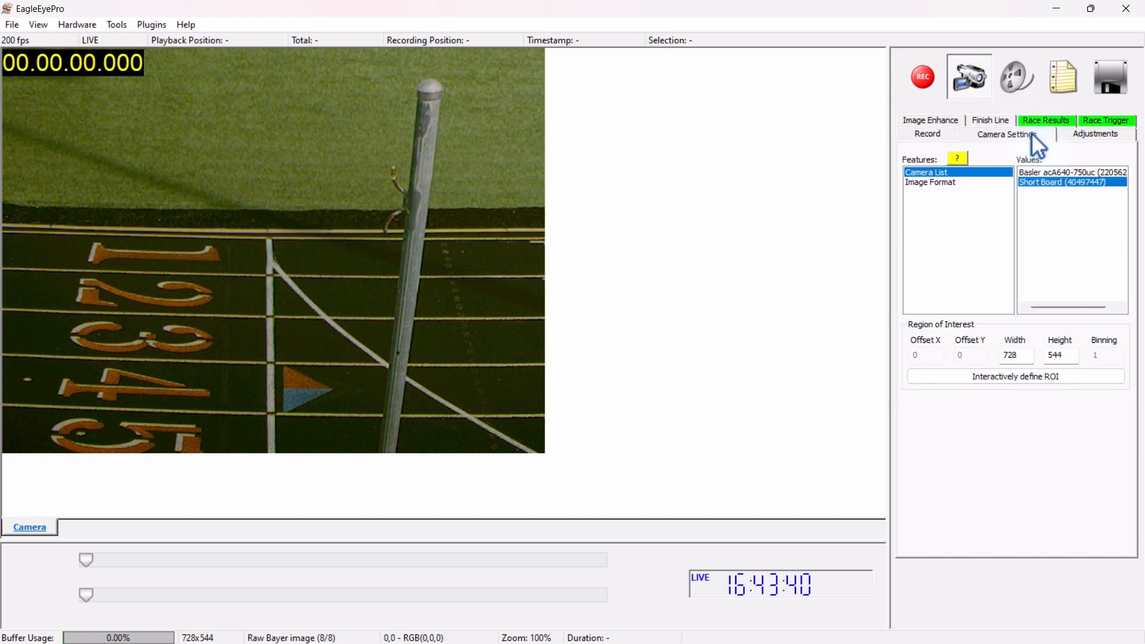
{"action": "left_click", "coordinate": [1064, 170]}
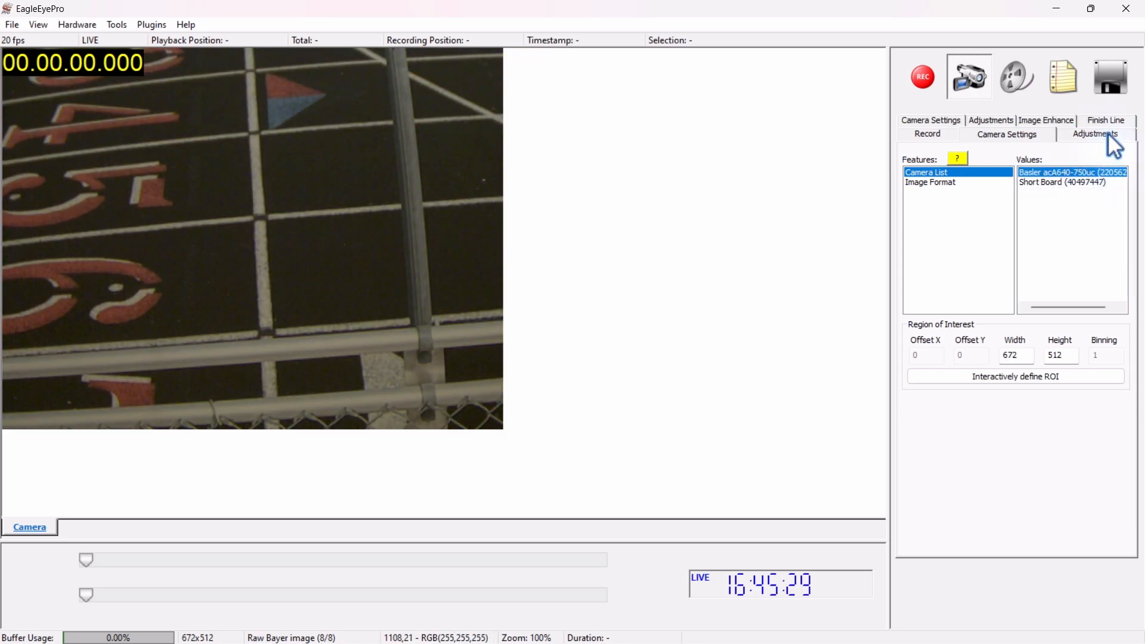
Set the camera's frame rate to 200
{"action": "left_click", "coordinate": [1103, 135]}
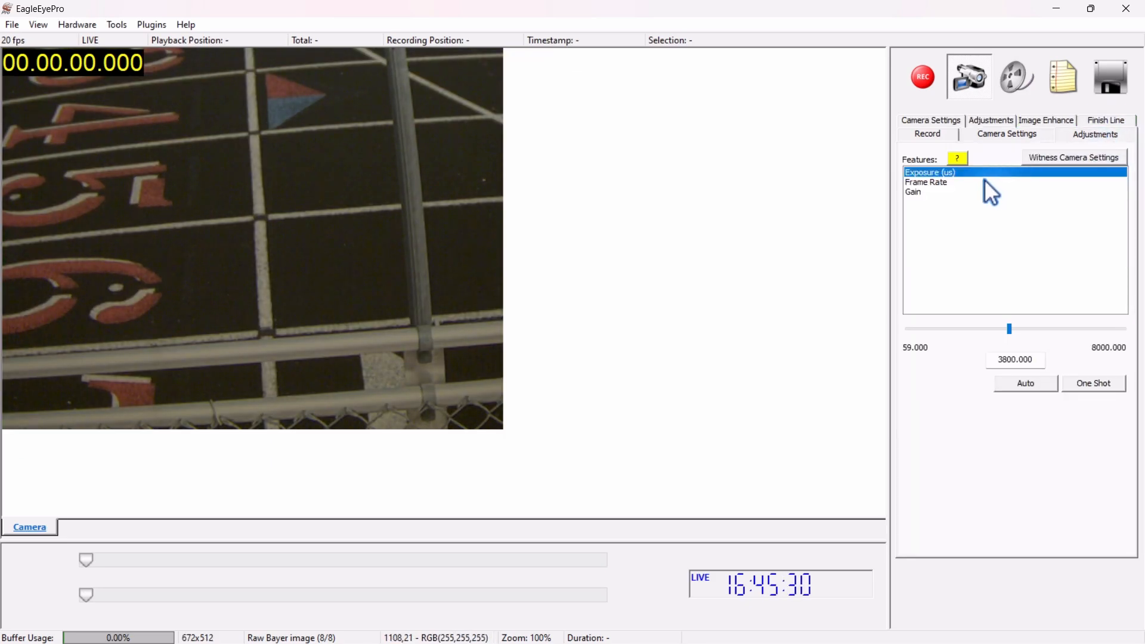
{"action": "left_click", "coordinate": [953, 181]}
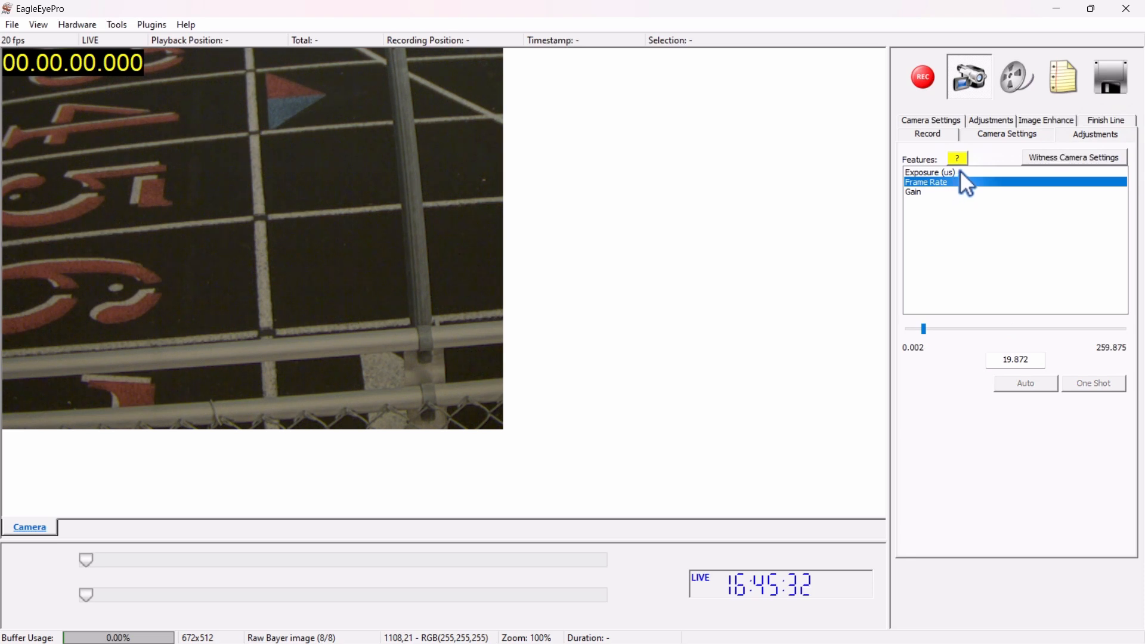
{"action": "left_click_drag", "start_coordinate": [1035, 362], "coordinate": [986, 359]}
{"action": "type", "text": "200"}
{"action": "key", "text": "Return"}
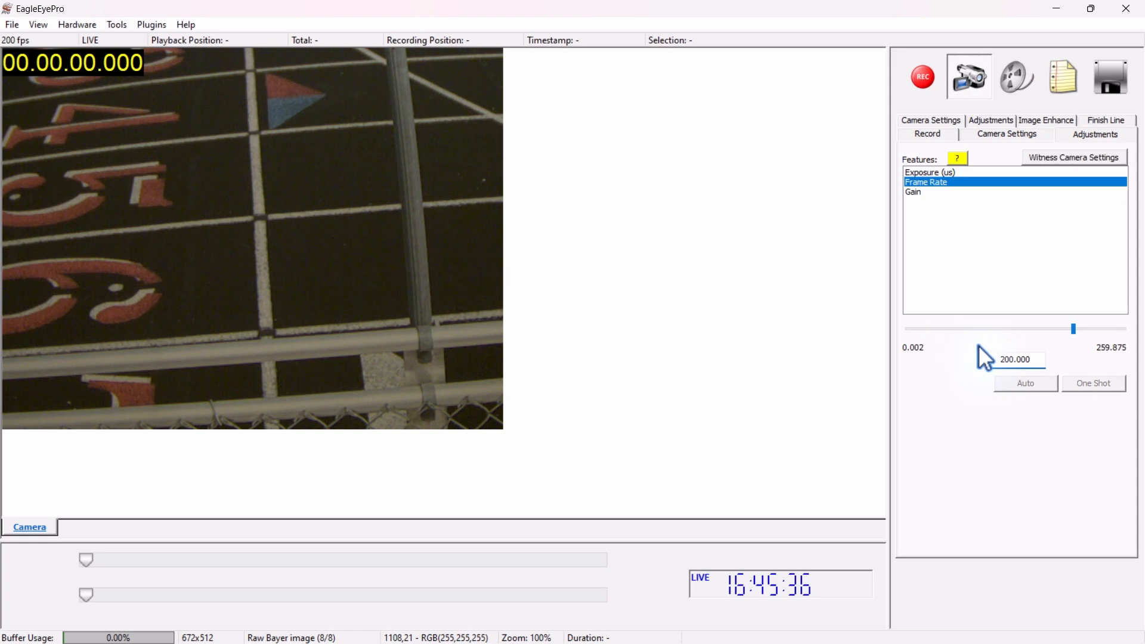